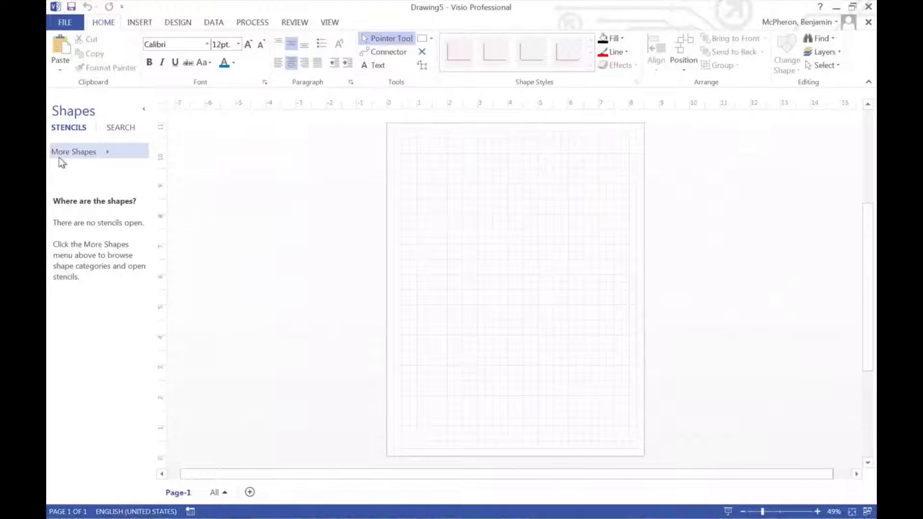
- Open the General > Basic Shapes stencil from More Shapes
left_click(105, 153)
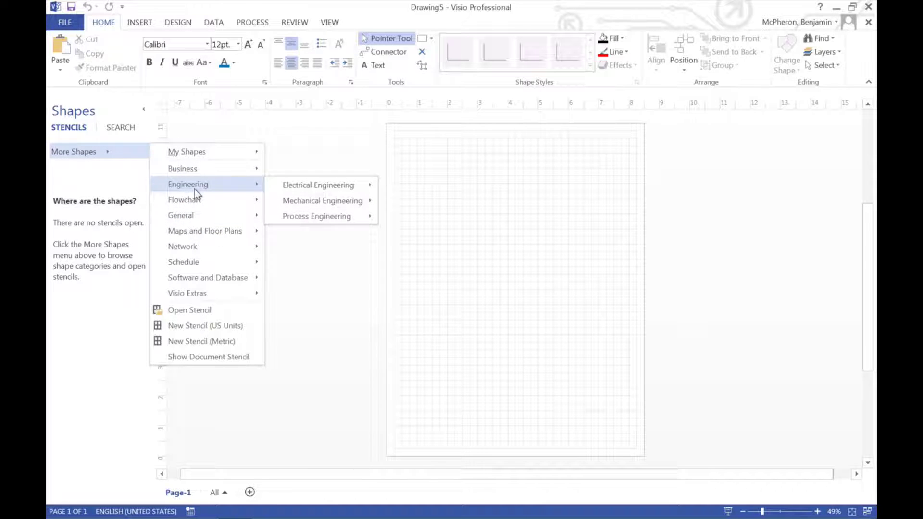
mouse_move(181, 215)
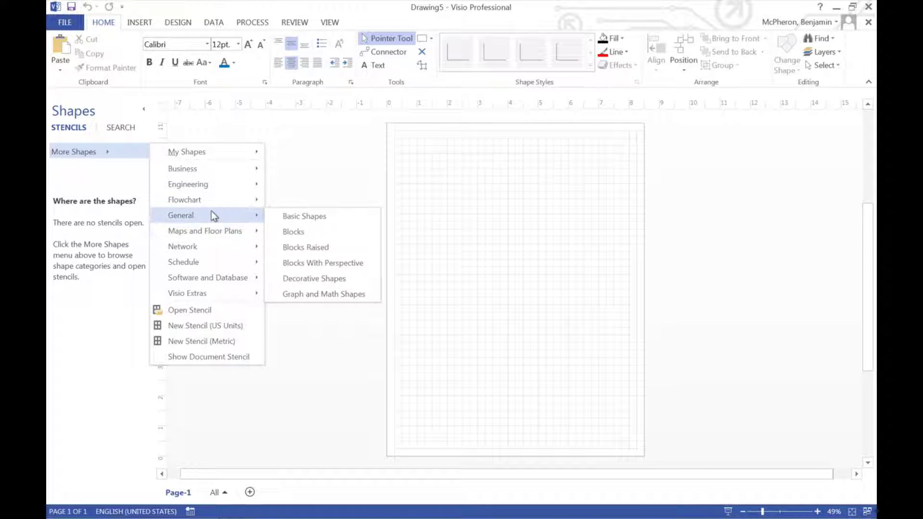
left_click(302, 216)
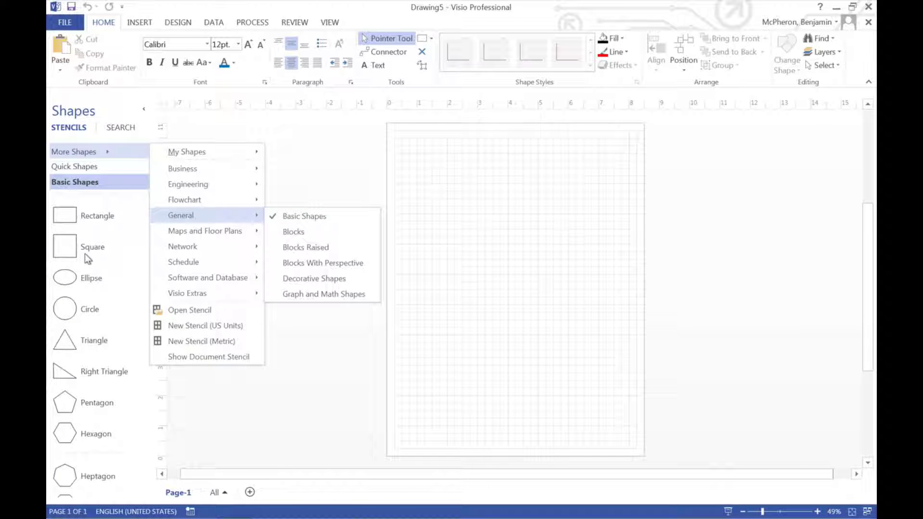
left_click(234, 127)
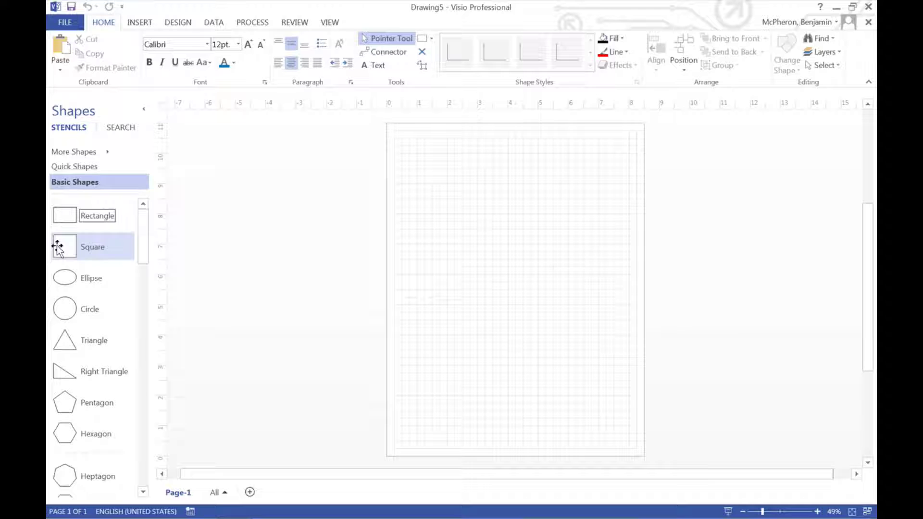
- Place a Square and enlarge it to about 7.5 inches to fill the page
mouse_move(58, 242)
left_mouse_down()
mouse_move(462, 194)
mouse_move(615, 348)
left_mouse_up()
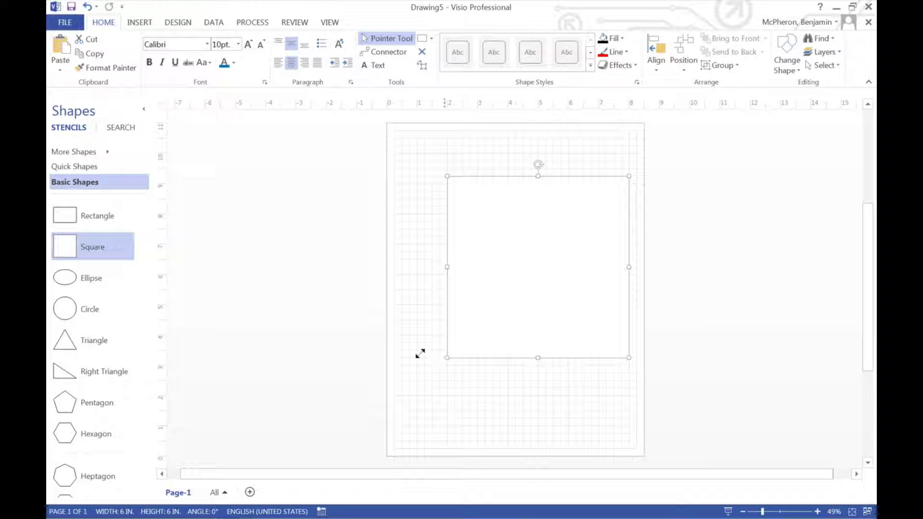
left_click_drag(421, 354, 401, 404)
left_click(664, 200)
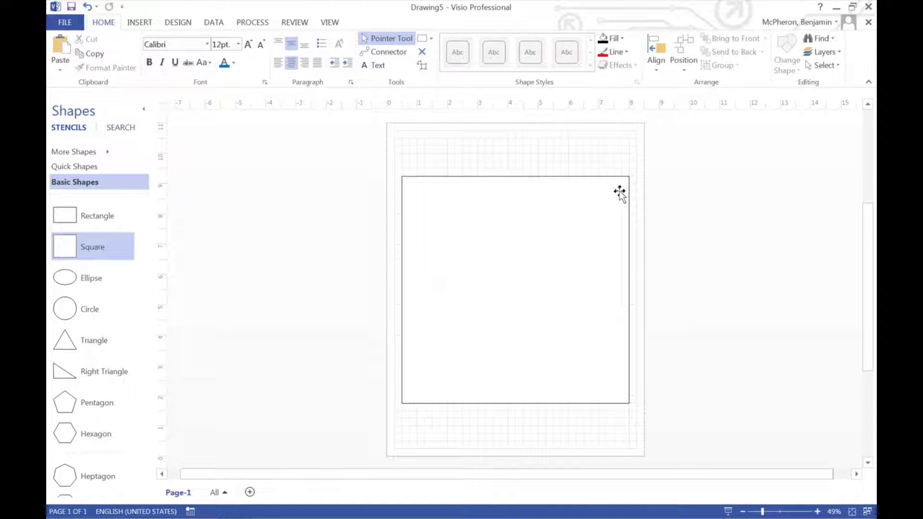
- Give the square's outline a 3 pt line weight
left_click(611, 174)
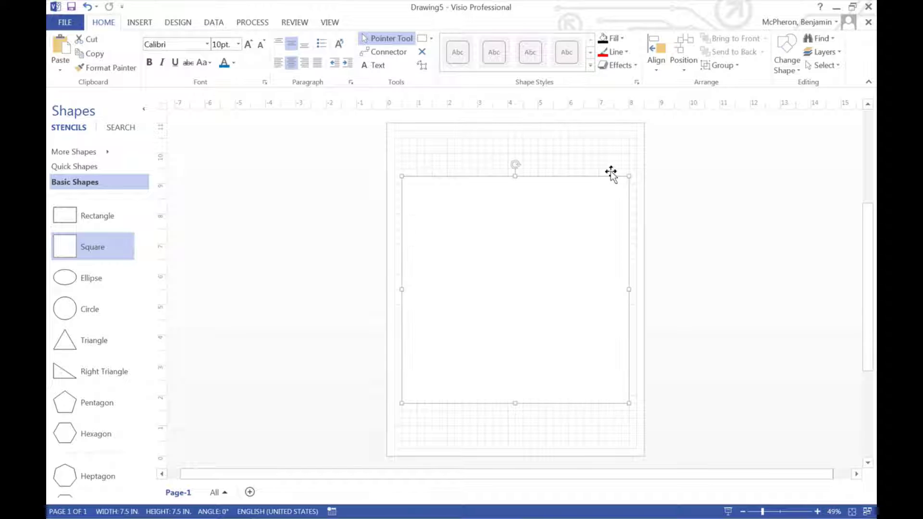
left_click(617, 51)
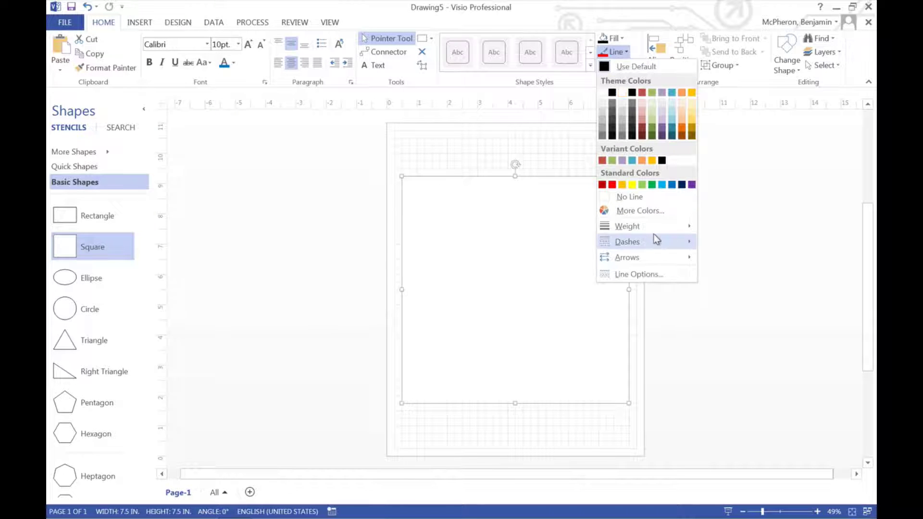
mouse_move(628, 225)
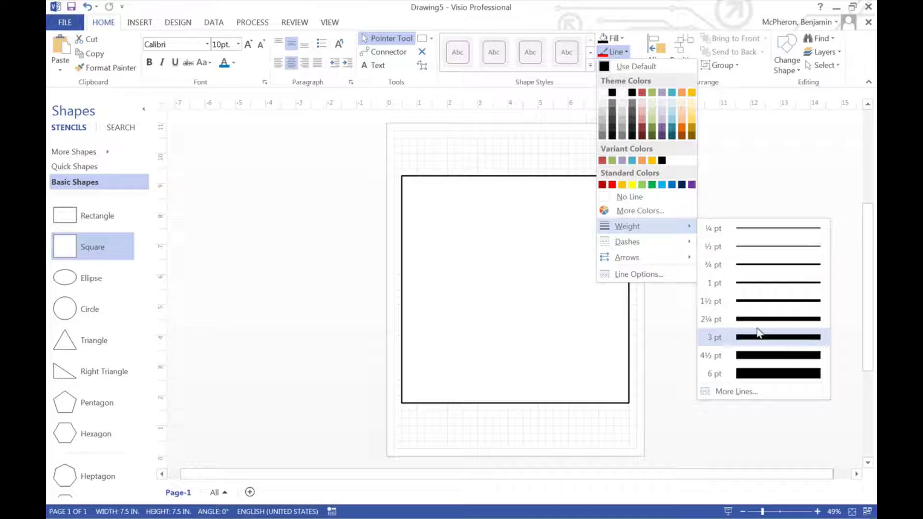
left_click(759, 336)
left_click(693, 217)
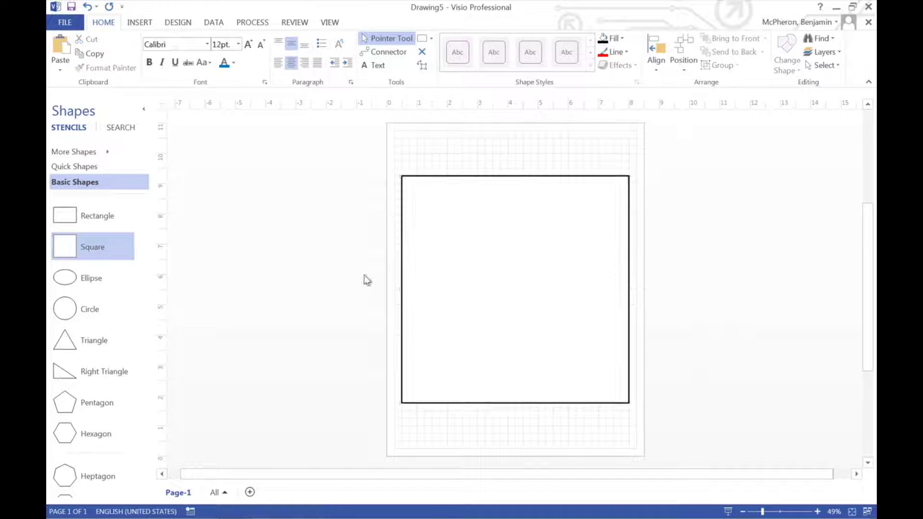
- Open the Maps and Floor Plans > Building Plan > Furniture stencil
left_click(99, 154)
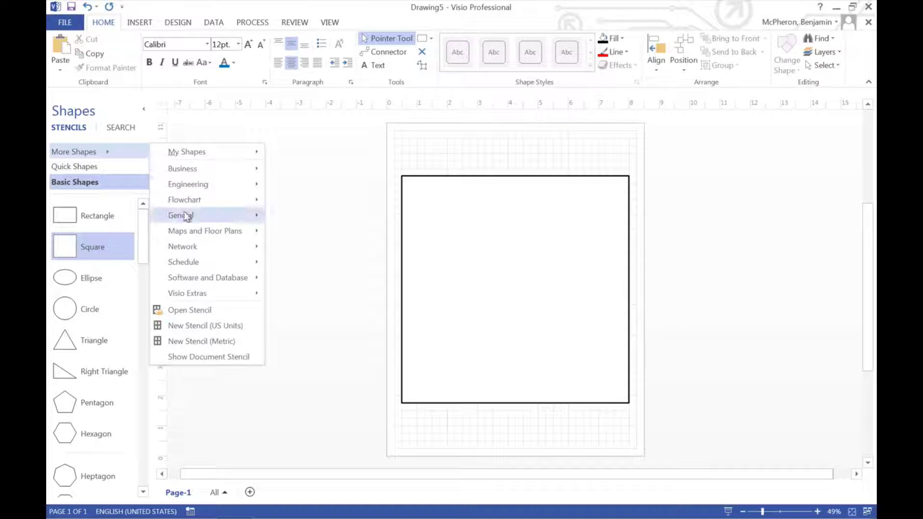
mouse_move(205, 231)
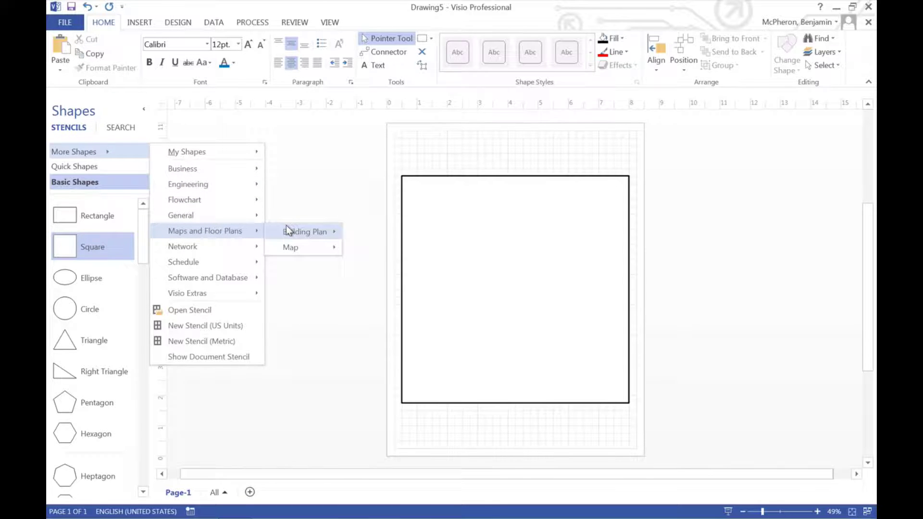
mouse_move(304, 232)
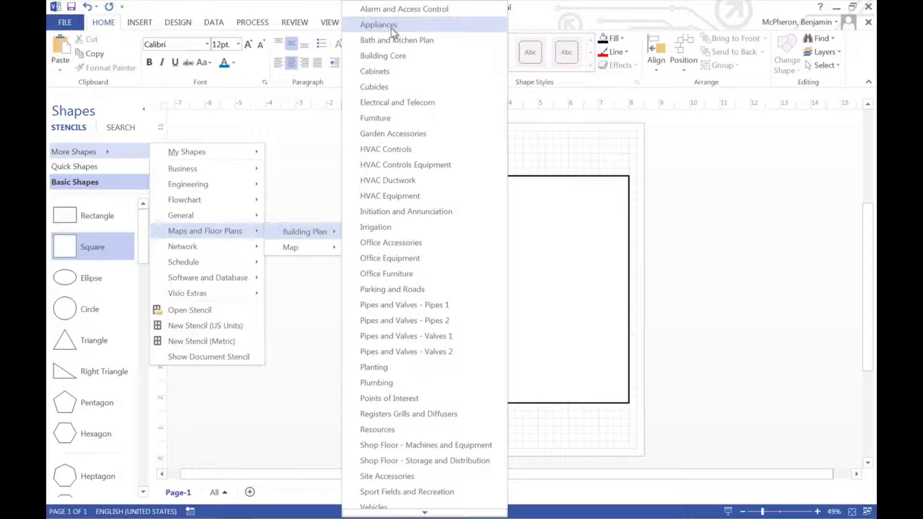
scroll(410, 264, "down", 2)
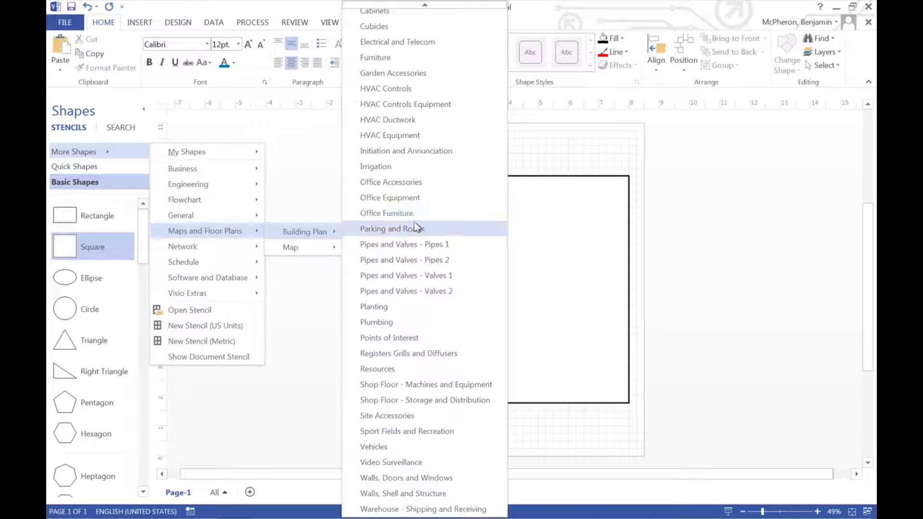
scroll(417, 217, "up", 2)
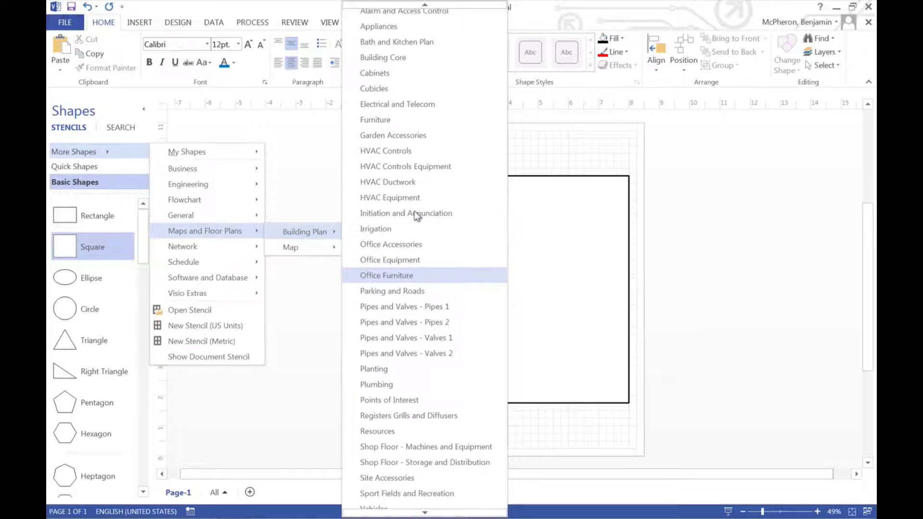
left_click(399, 121)
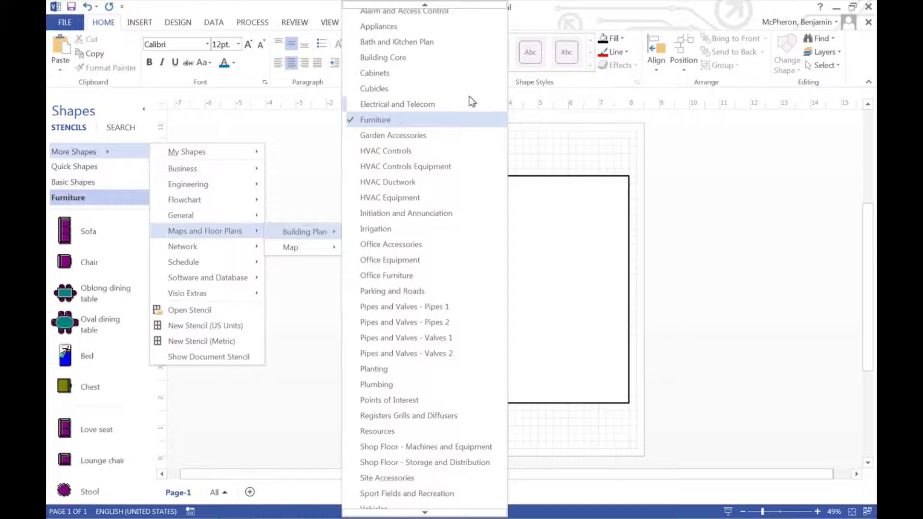
left_click(774, 164)
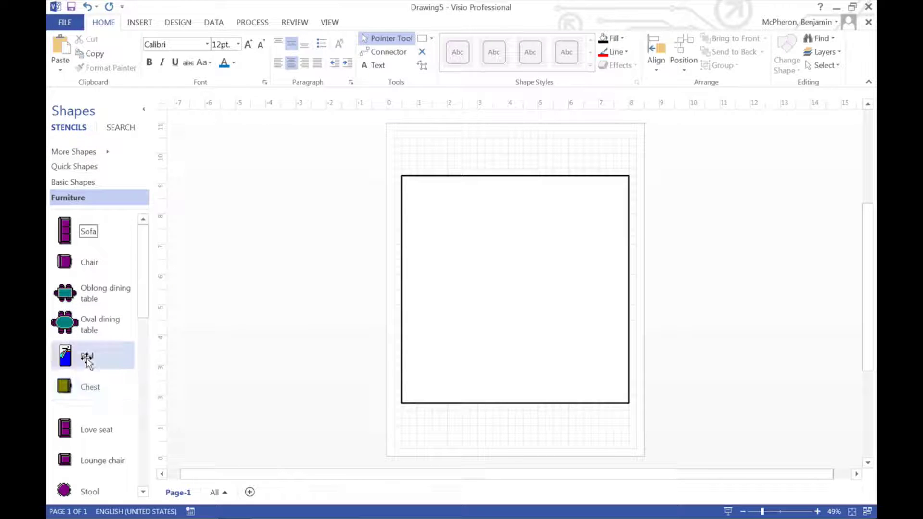
scroll(87, 358, "down", 3)
scroll(86, 357, "up", 2)
- Place a Bed in the room and shrink the room square to 3.75 inches
mouse_move(66, 330)
left_mouse_down()
mouse_move(462, 202)
mouse_move(470, 210)
left_mouse_up()
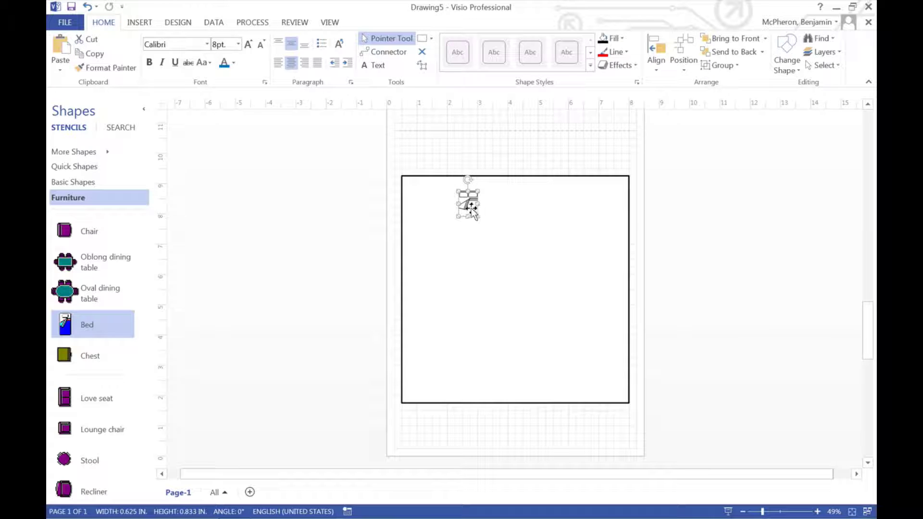
key("Escape")
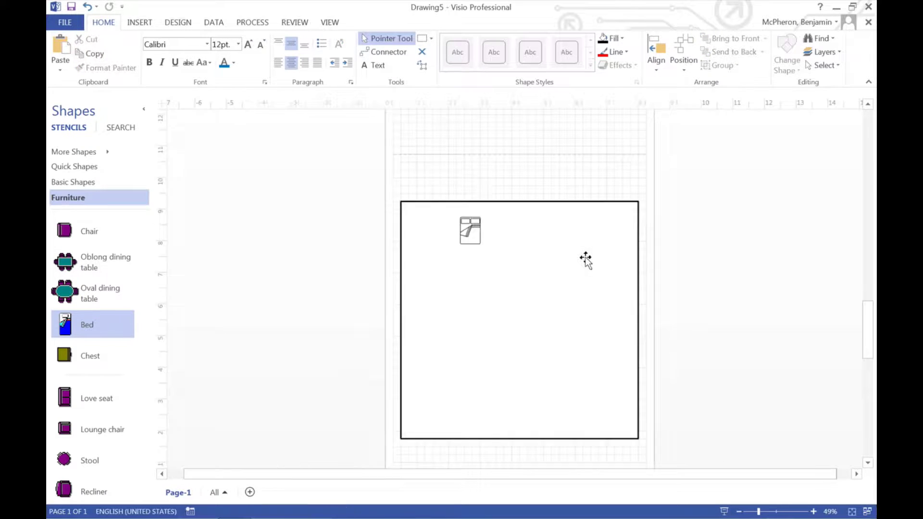
left_click(457, 200)
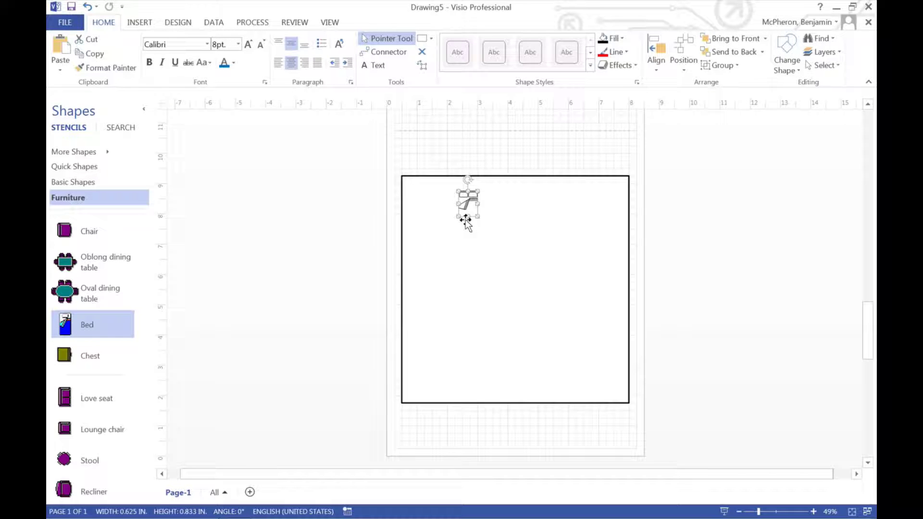
left_click(520, 175)
left_click_drag(620, 392, 503, 257)
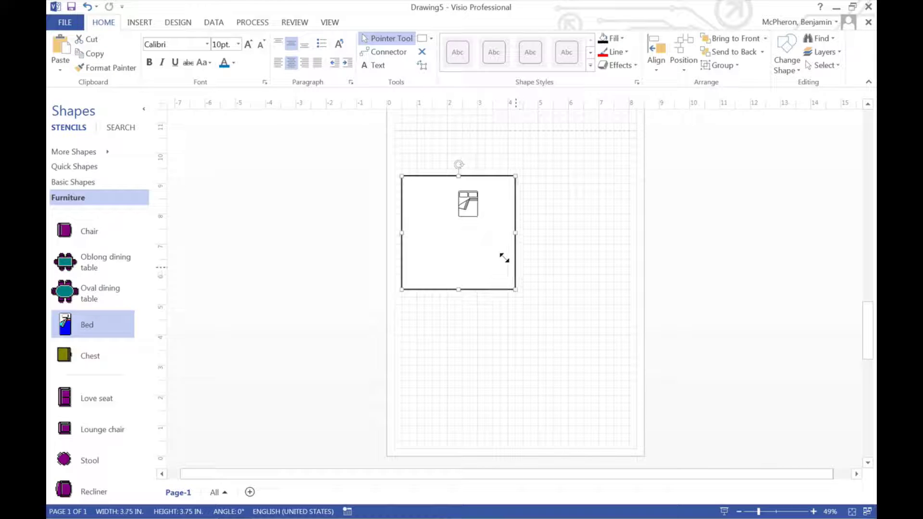
scroll(480, 249, "up", 2)
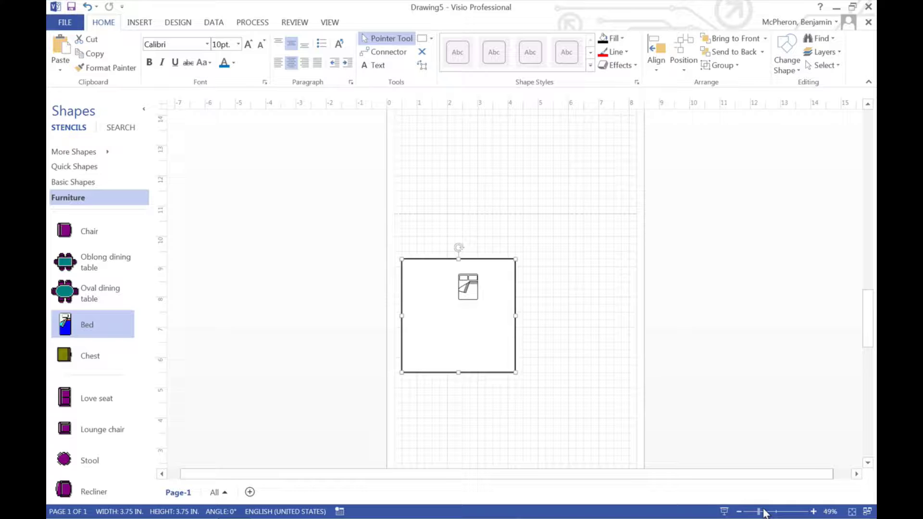
- Zoom in and move the bed up against the room's top wall
mouse_move(758, 512)
left_mouse_down()
mouse_move(796, 510)
mouse_move(785, 511)
left_mouse_up()
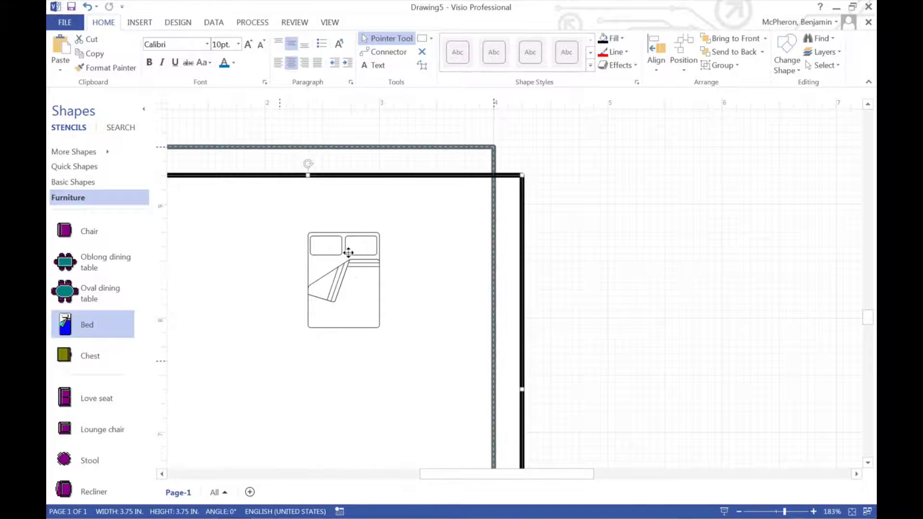
left_click(336, 266)
left_click_drag(337, 266, 319, 218)
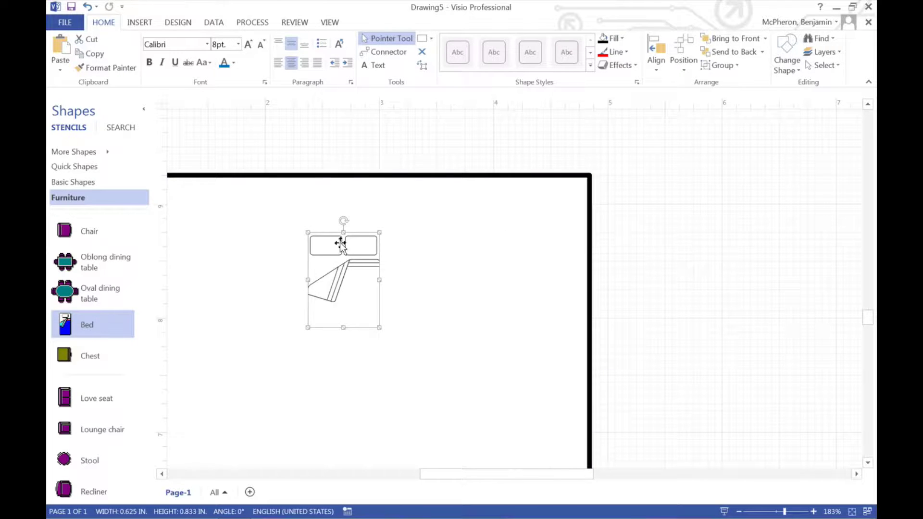
- Put a Chest in the upper-left corner and a Grand piano rotated -45° at lower left
left_click(76, 352)
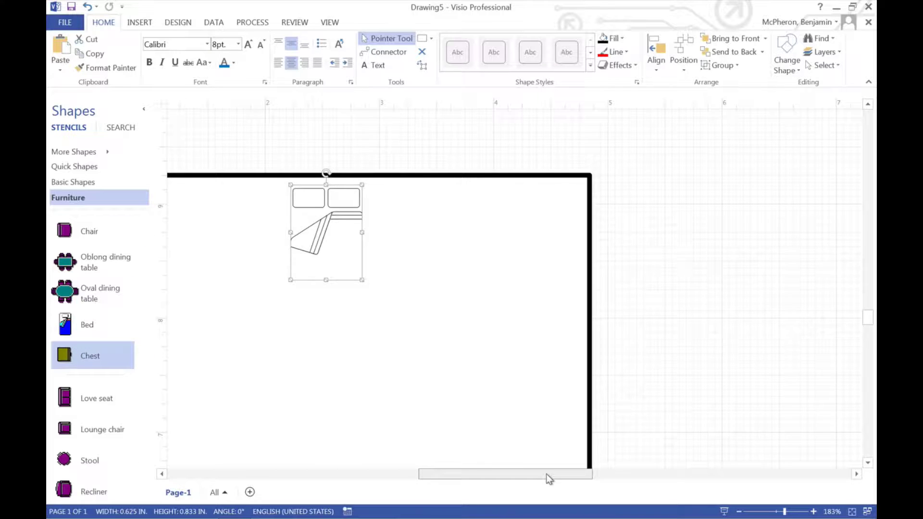
left_click_drag(549, 474, 528, 477)
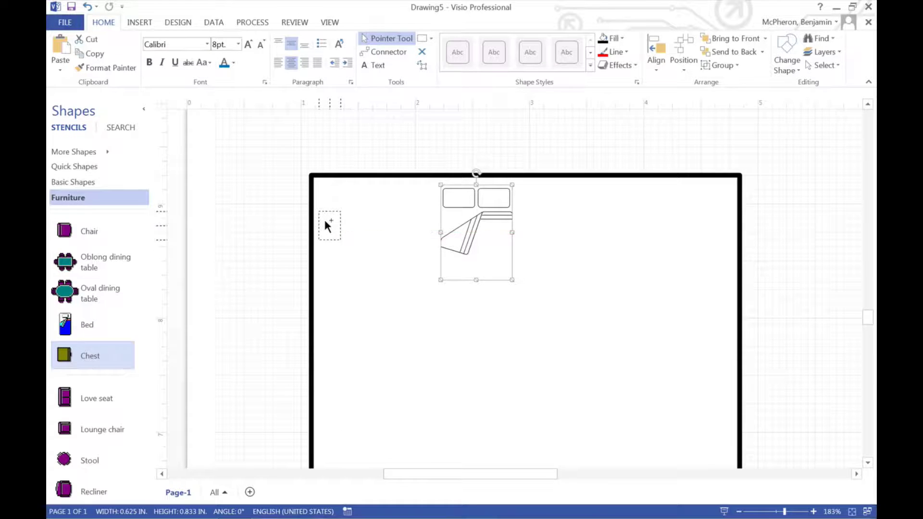
mouse_move(286, 265)
left_mouse_down()
mouse_move(334, 244)
mouse_move(370, 278)
left_mouse_up()
scroll(433, 289, "down", 1)
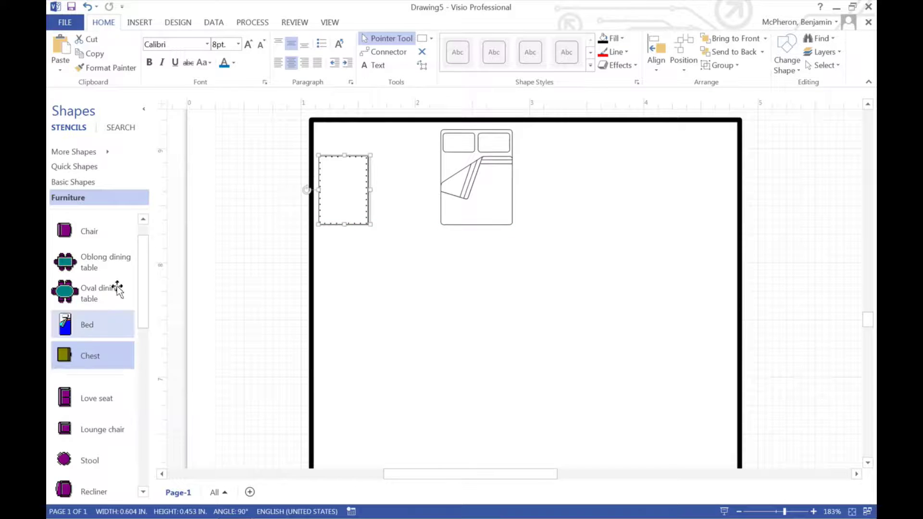
left_click_drag(142, 281, 142, 405)
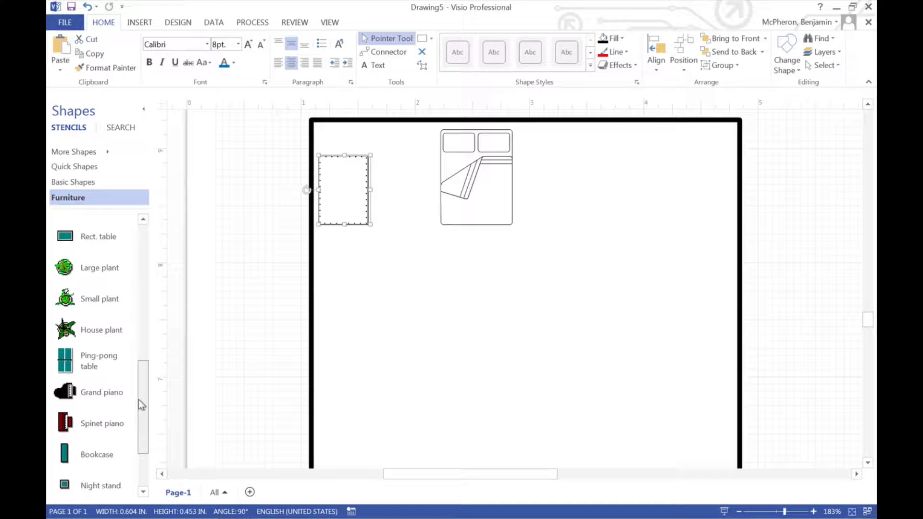
left_click_drag(58, 386, 405, 372)
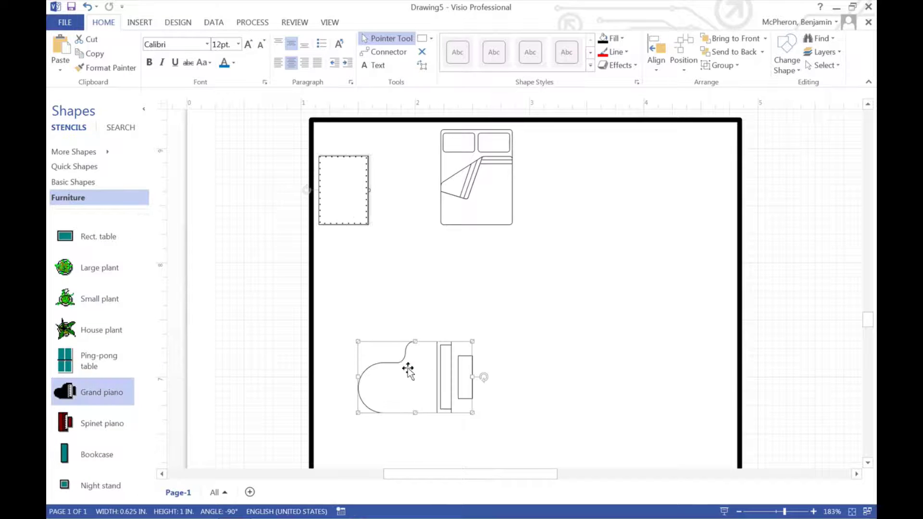
left_click_drag(476, 370, 450, 334)
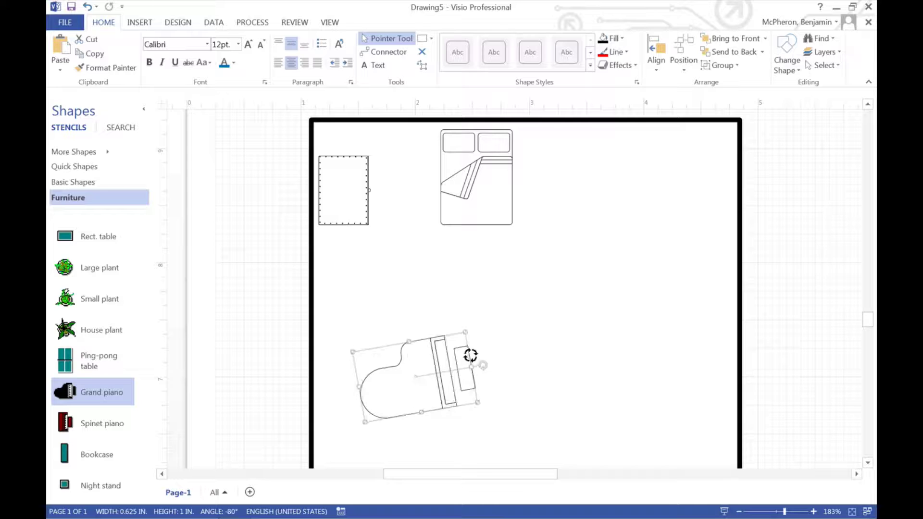
left_click(326, 364)
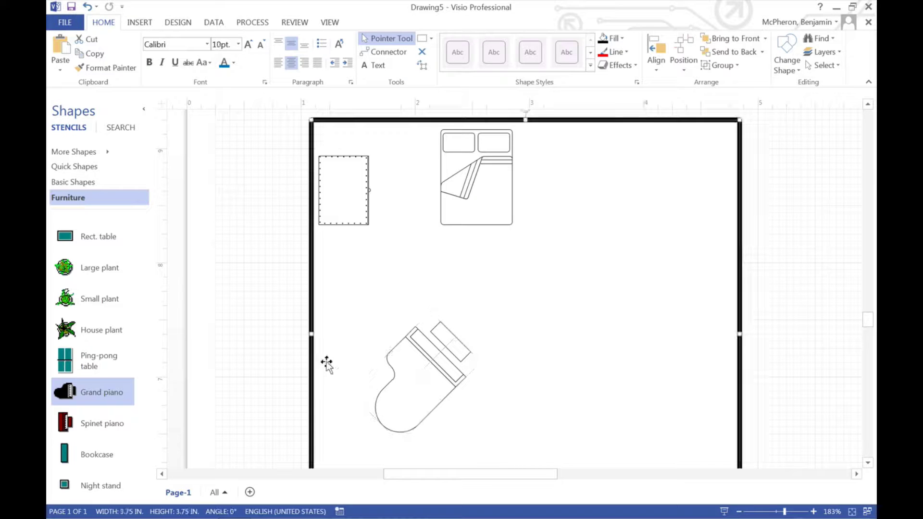
left_click(415, 351)
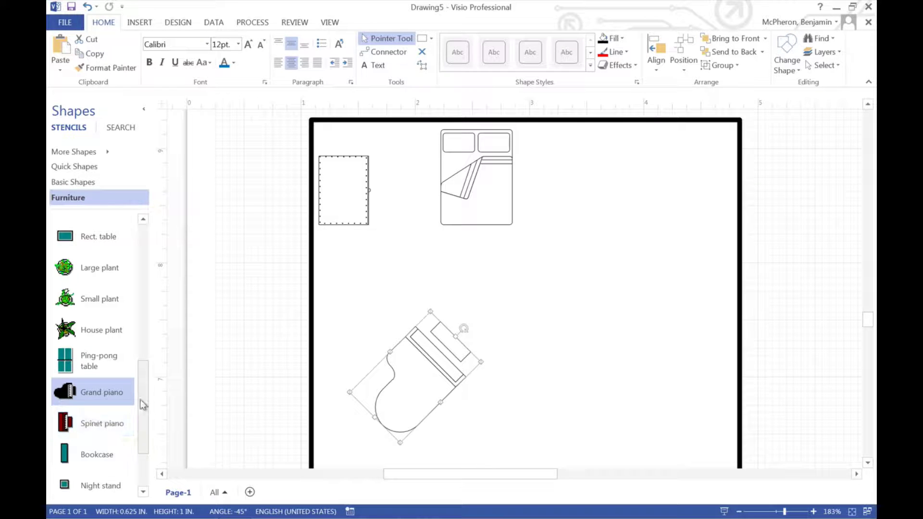
left_click_drag(140, 406, 141, 447)
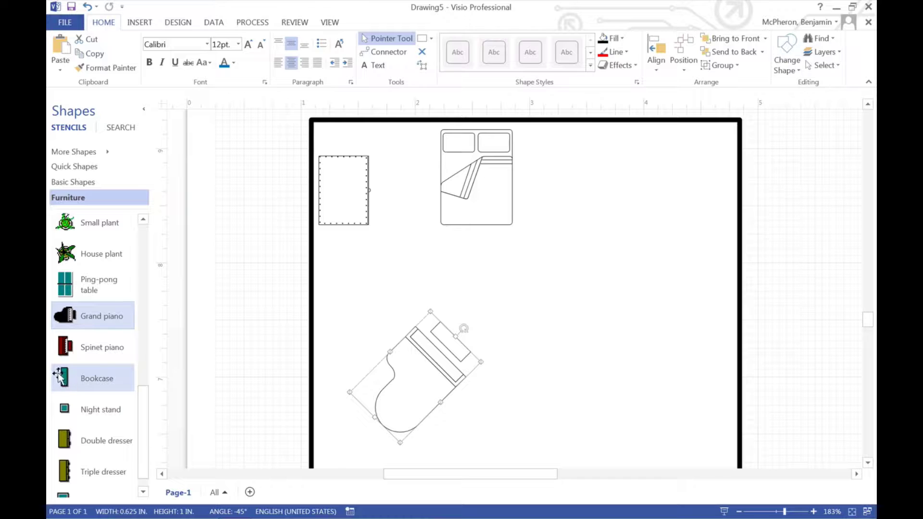
- Place a Bookcase against the right wall and slide it up near the top
left_click(63, 375)
mouse_move(502, 291)
left_mouse_down()
mouse_move(659, 201)
mouse_move(709, 190)
mouse_move(681, 244)
left_mouse_up()
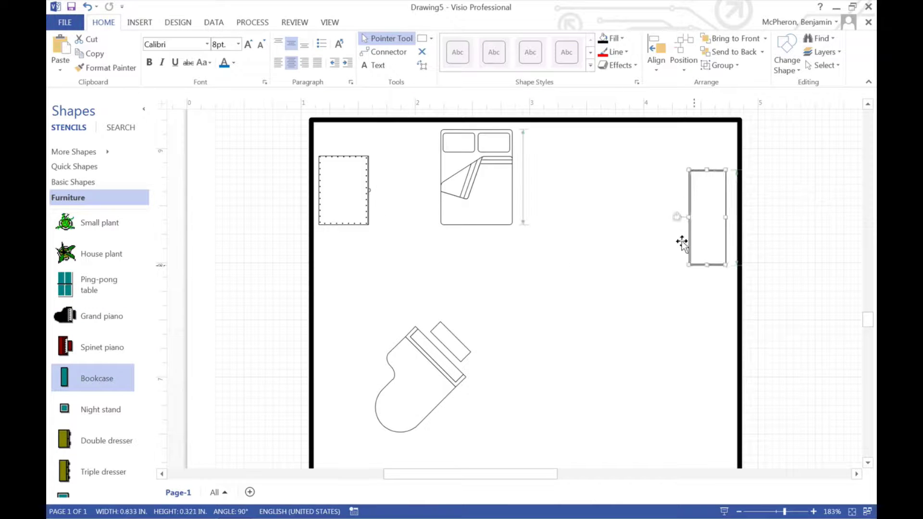
left_click_drag(697, 186, 702, 156)
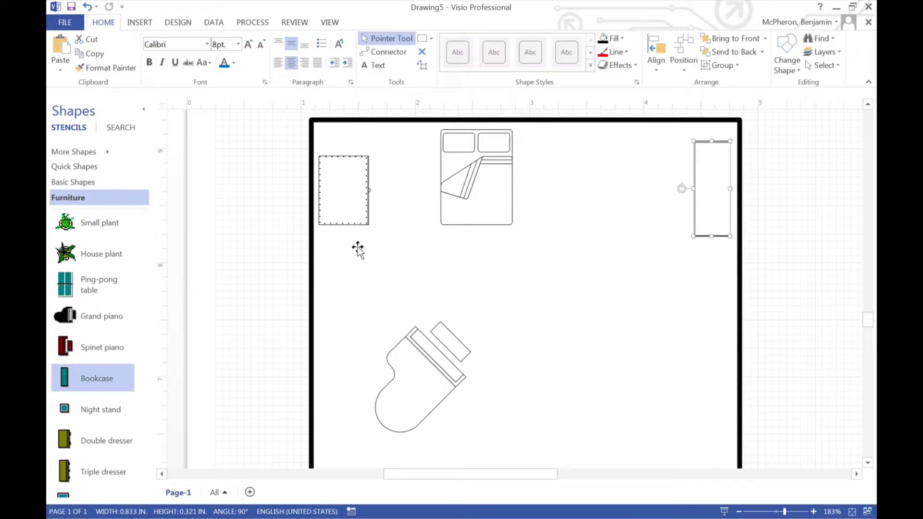
left_click_drag(136, 418, 138, 286)
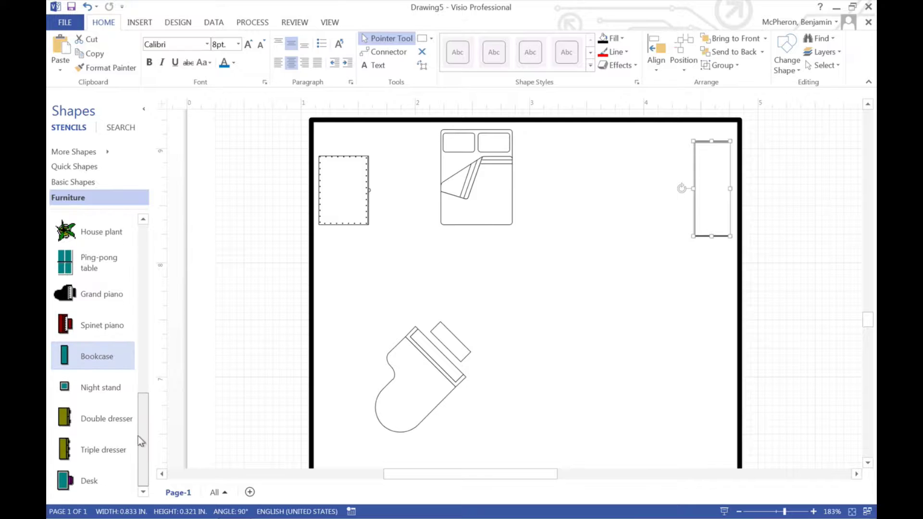
scroll(140, 288, "up", 3)
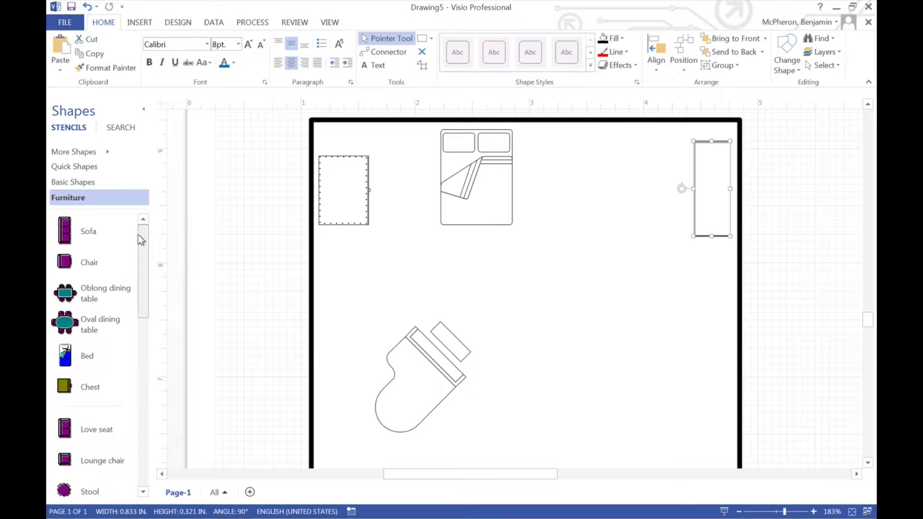
- Add the Building Plan > Office Furniture stencil alongside Furniture
left_click(104, 153)
mouse_move(204, 231)
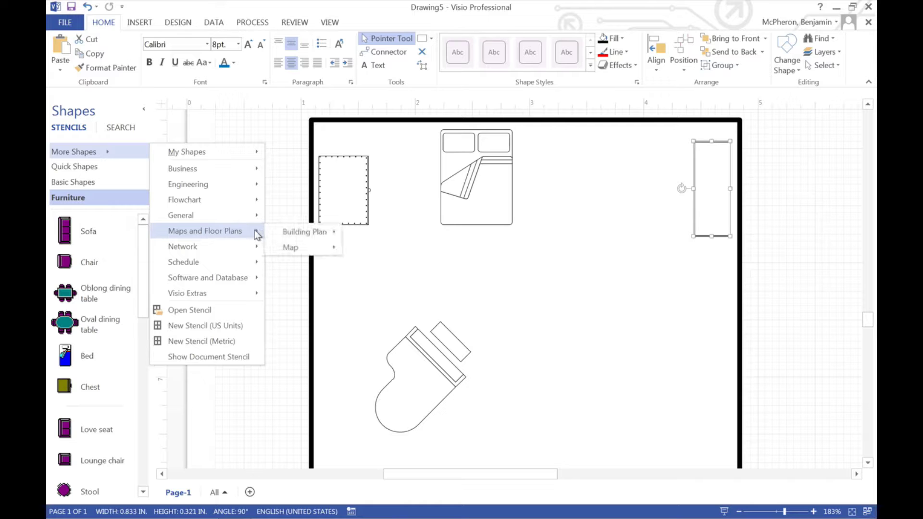
mouse_move(305, 232)
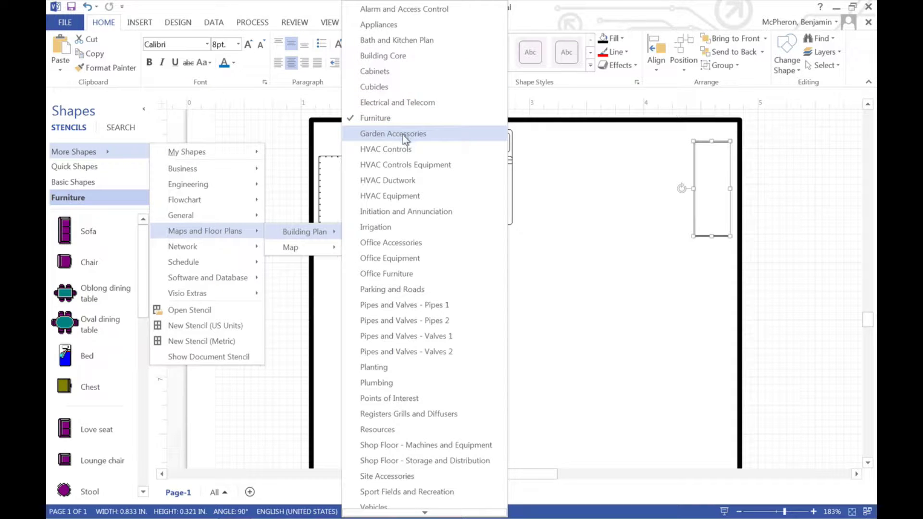
left_click(399, 244)
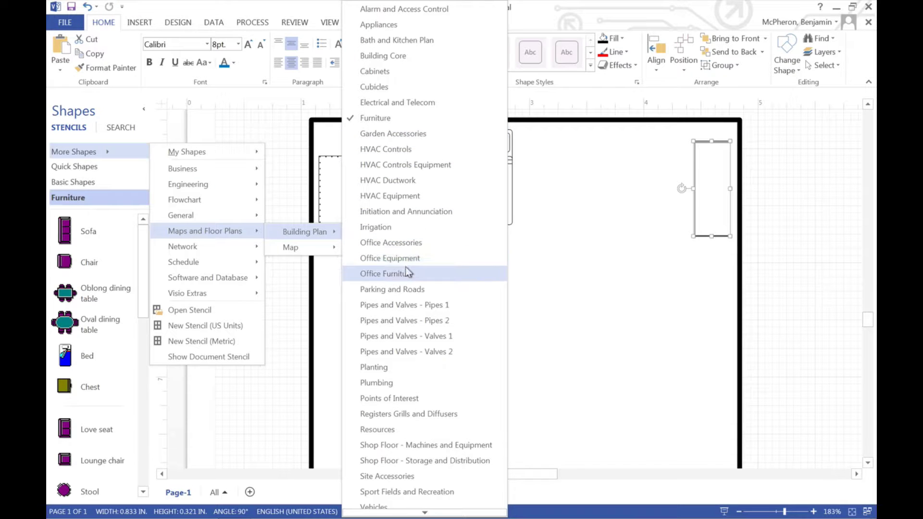
left_click(408, 270)
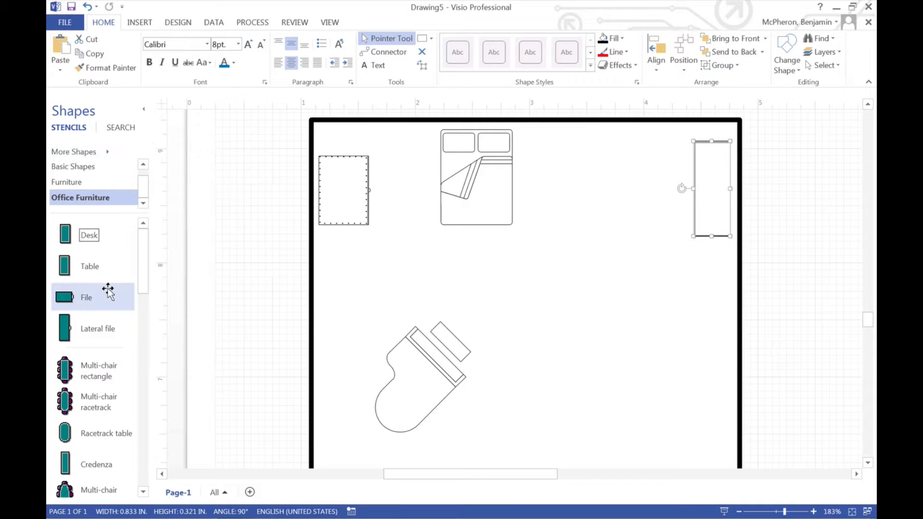
scroll(141, 270, "down", 3)
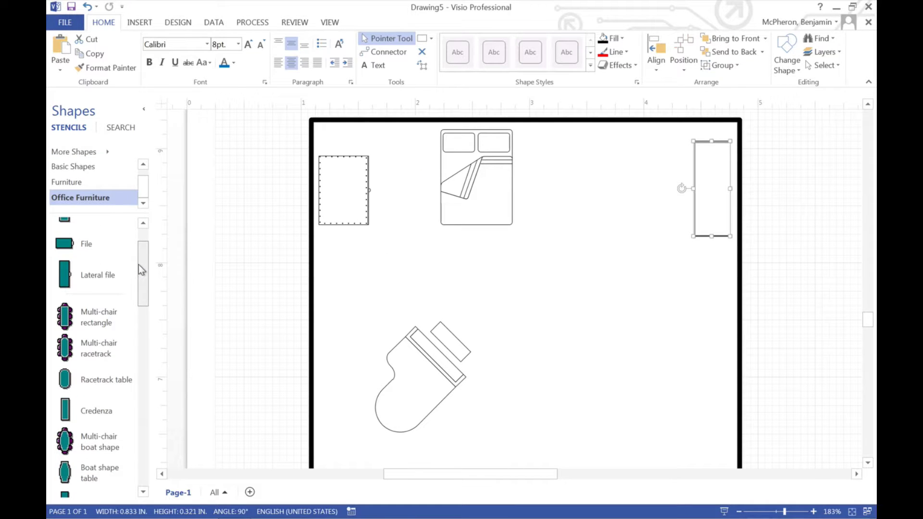
scroll(140, 272, "down", 3)
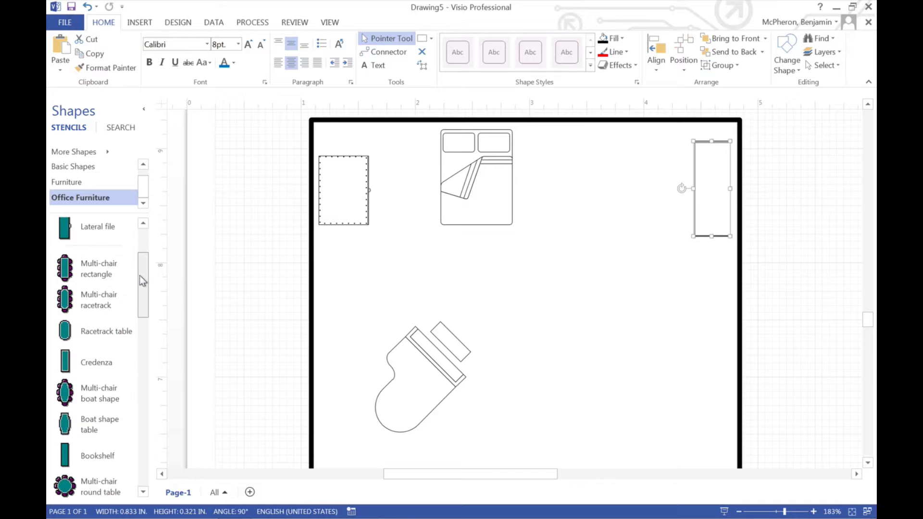
left_click_drag(139, 277, 134, 337)
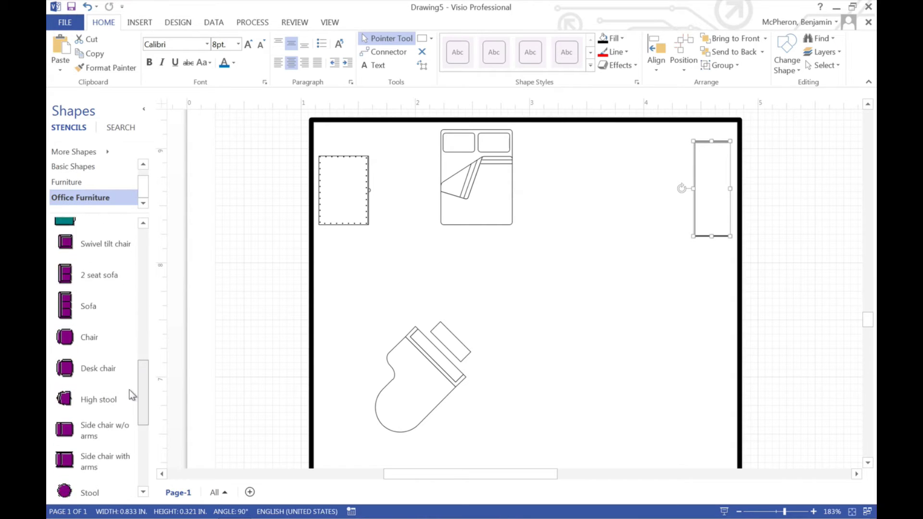
left_click_drag(133, 337, 117, 335)
scroll(116, 336, "up", 5)
scroll(108, 246, "up", 1)
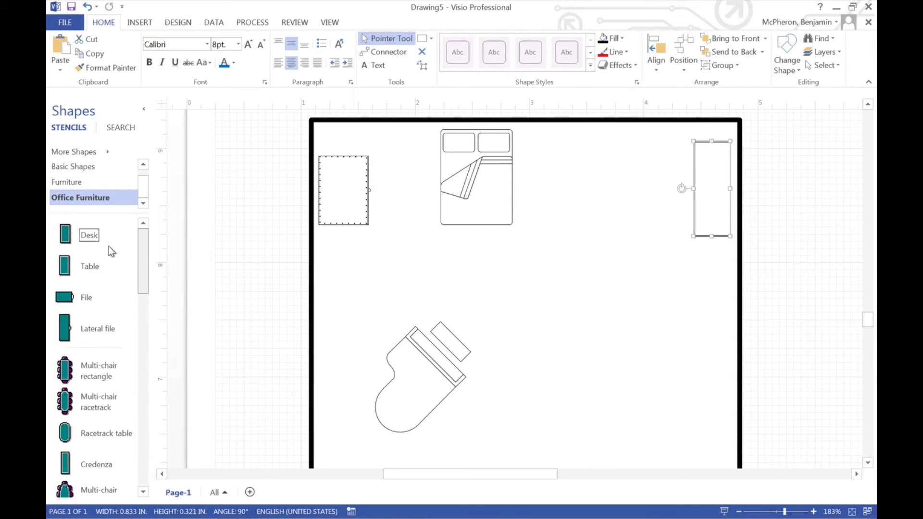